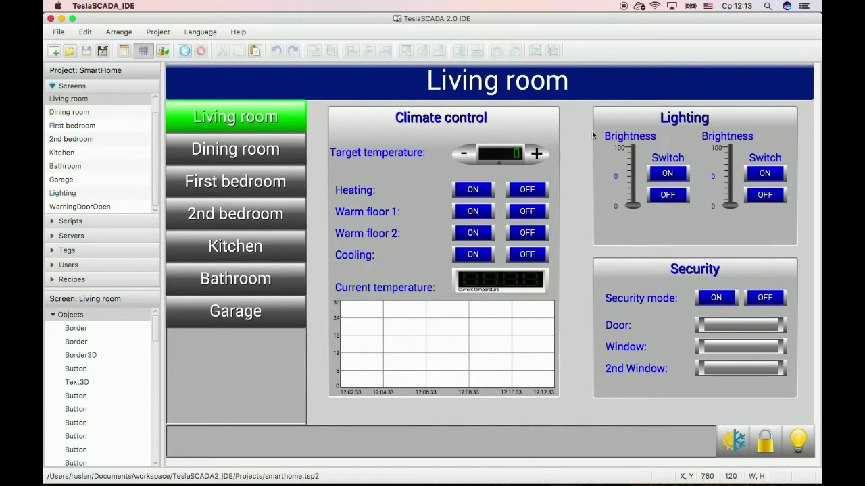
Step: Create a new recipe named LightScenario with database name scenario and table name lightscenario
{"action": "left_click", "coordinate": [54, 278]}
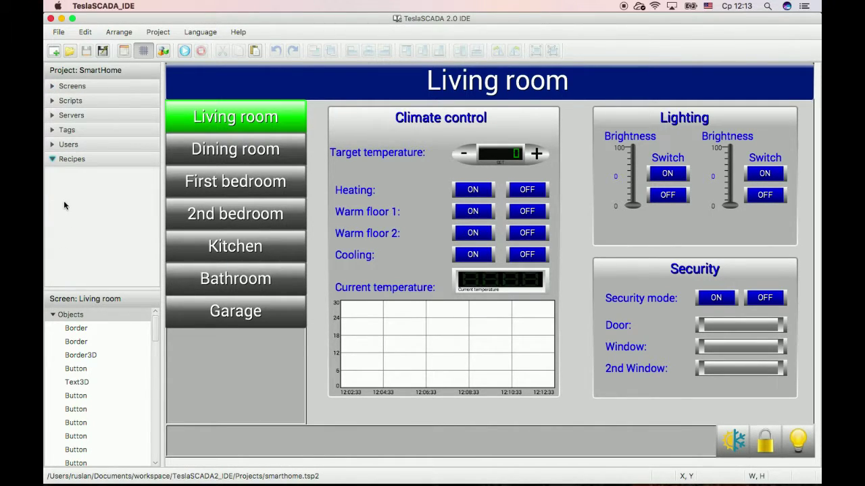
{"action": "right_click", "coordinate": [64, 202]}
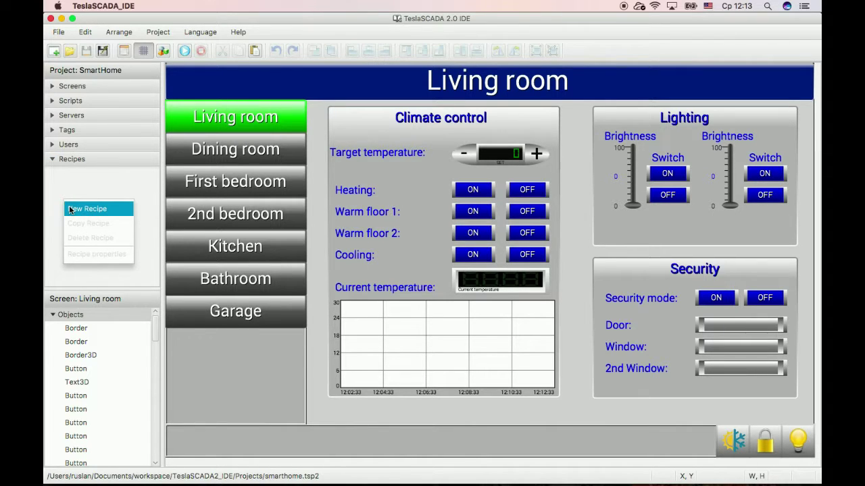
{"action": "left_click", "coordinate": [70, 210]}
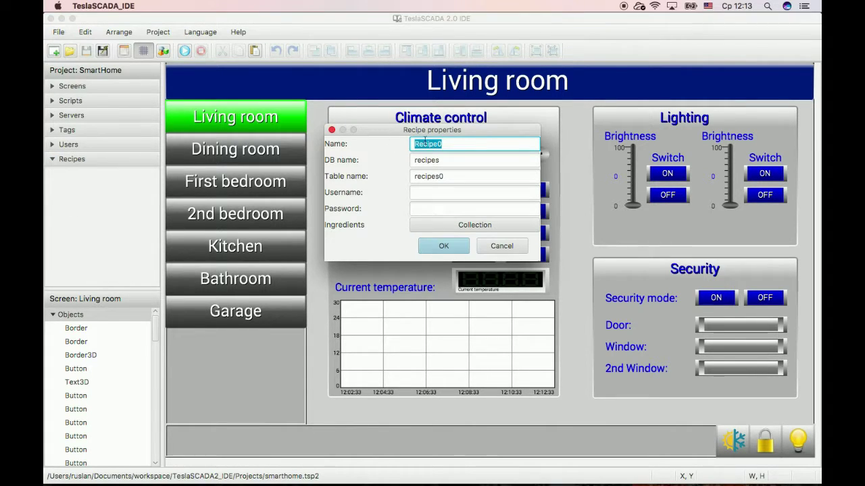
{"action": "left_click_drag", "start_coordinate": [437, 144], "coordinate": [359, 139]}
{"action": "type", "text": "LightScenario"}
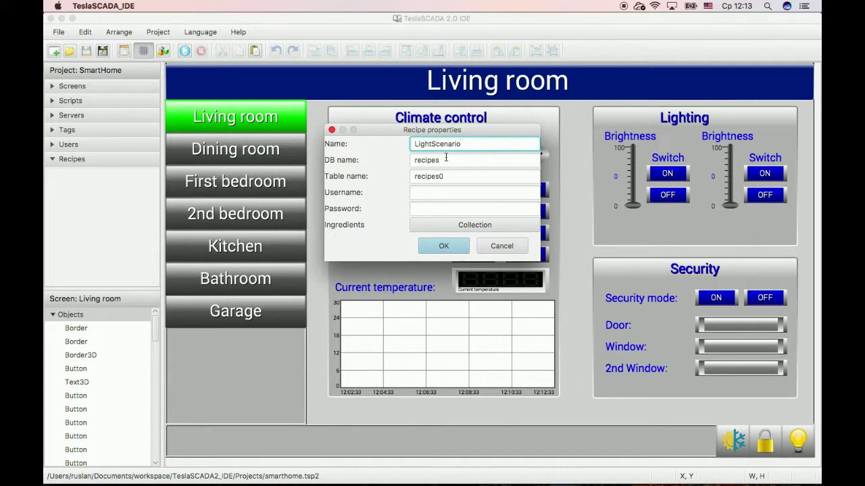
{"action": "key", "text": "Tab"}
{"action": "type", "text": "scenario"}
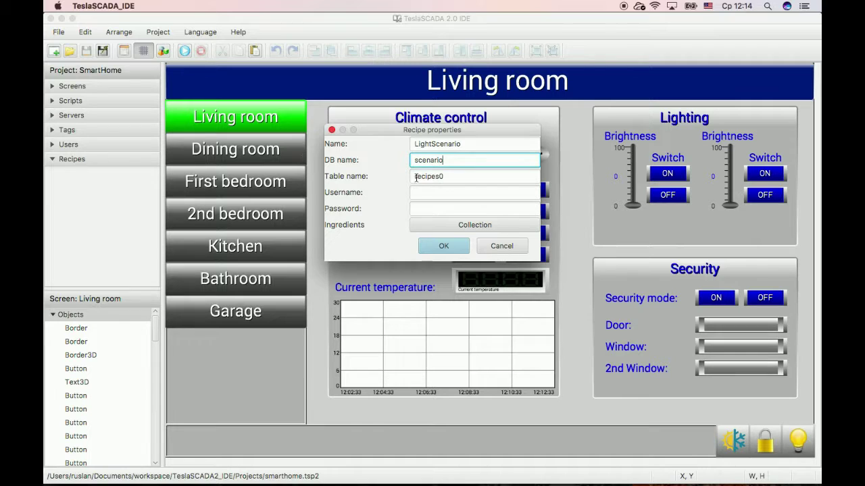
{"action": "key", "text": "Tab"}
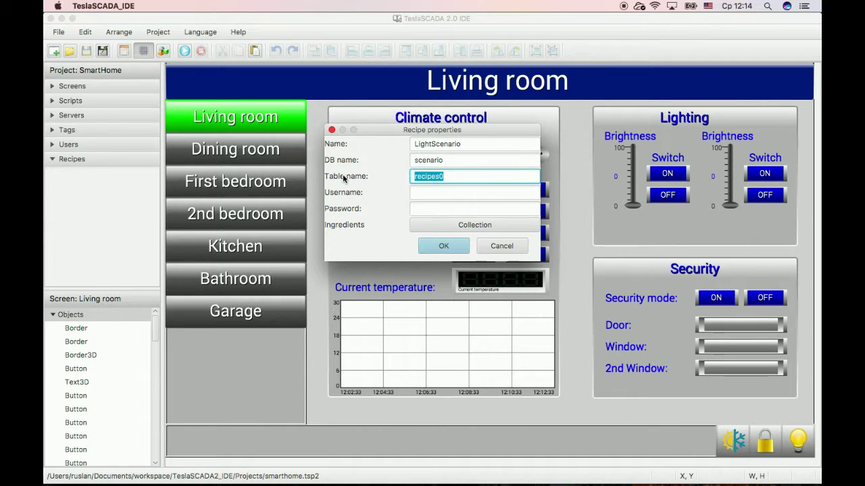
{"action": "type", "text": "lightscenario"}
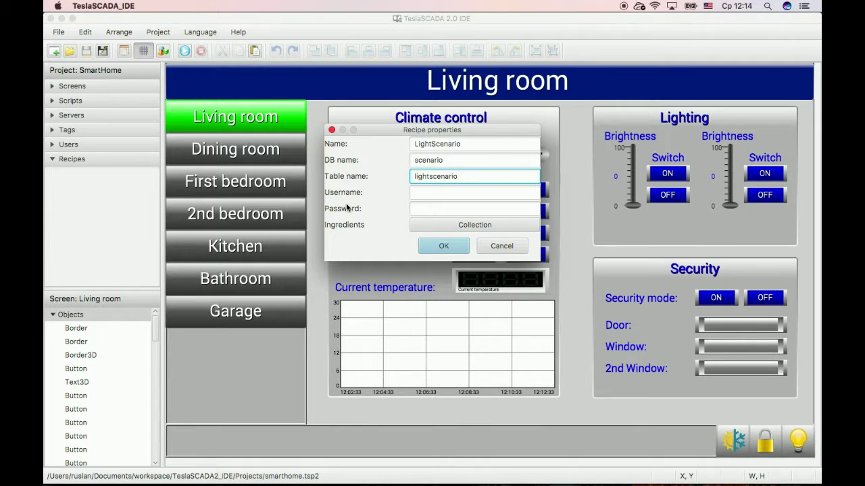
Step: Add an ingredient named lighton to the recipe's collection, linked to the livingroomlighton tag with DB column ingredient0
{"action": "left_click", "coordinate": [457, 228]}
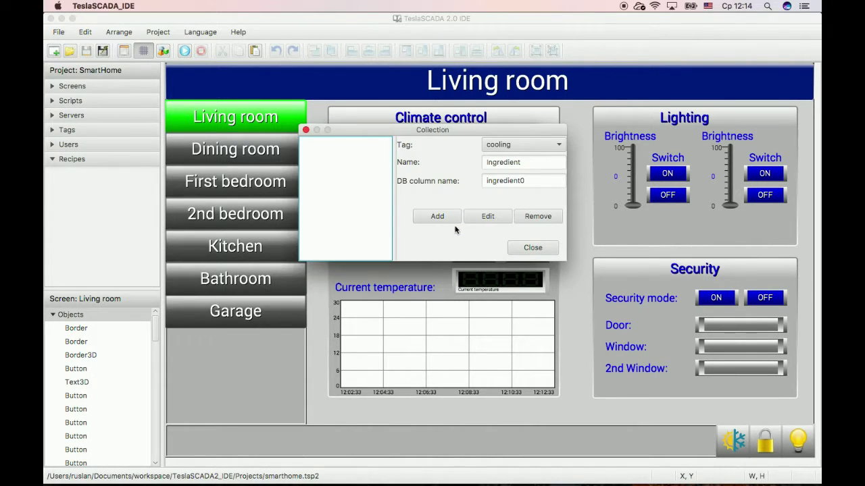
{"action": "left_click", "coordinate": [542, 141]}
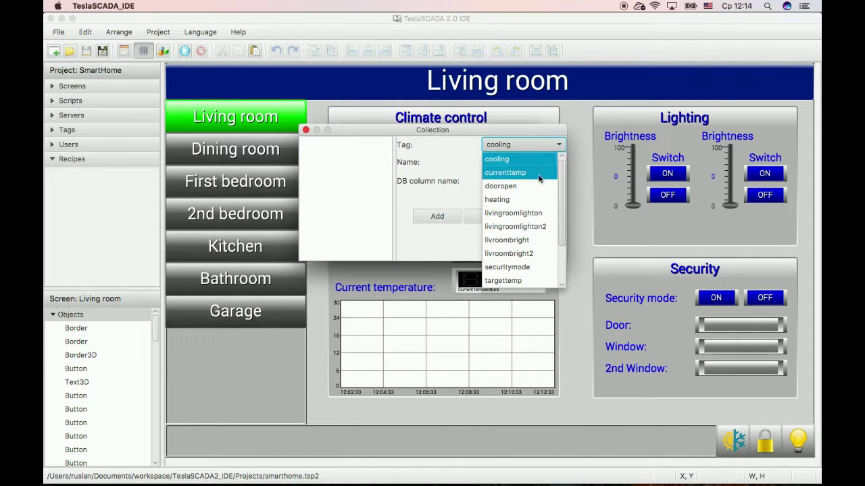
{"action": "left_click", "coordinate": [523, 214]}
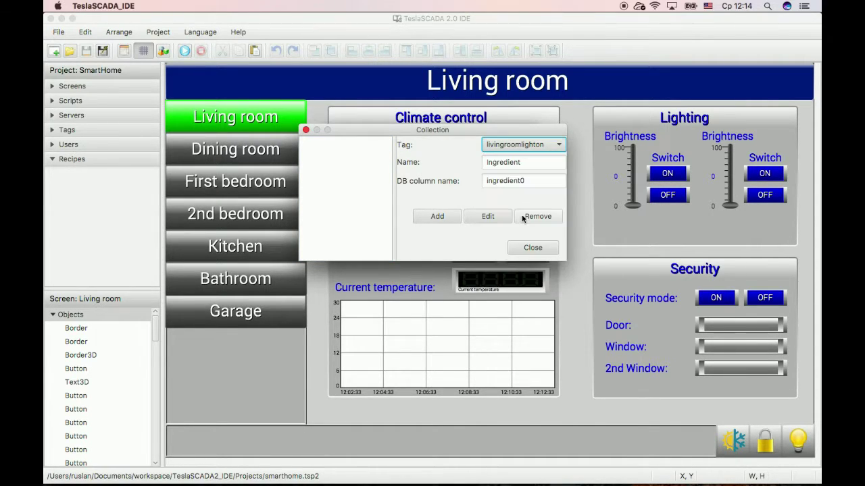
{"action": "double_click", "coordinate": [530, 163]}
{"action": "type", "text": "lighton"}
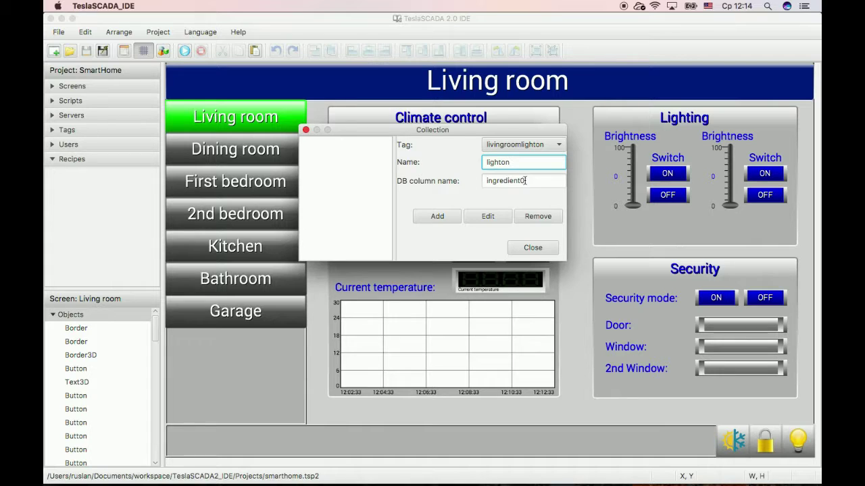
{"action": "left_click", "coordinate": [448, 215]}
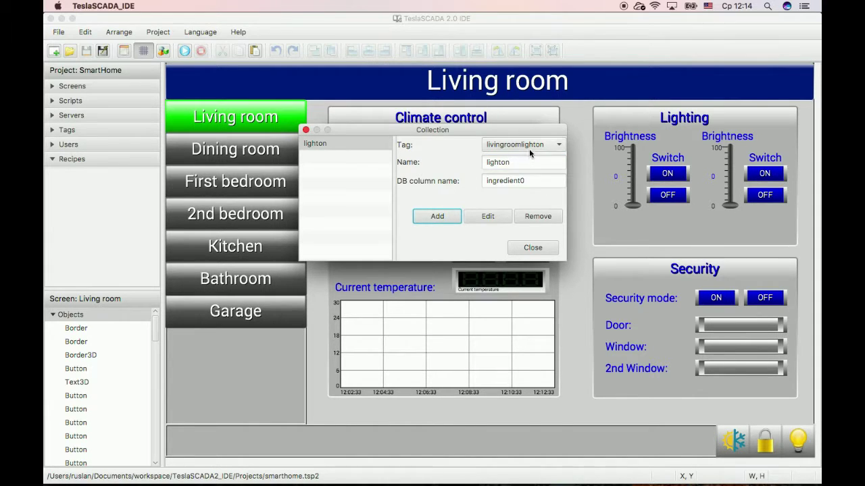
Step: Add an ingredient named lighton2, linked to the livingroomlighton2 tag with DB column ingredient1
{"action": "left_click", "coordinate": [530, 147]}
{"action": "left_click", "coordinate": [515, 174]}
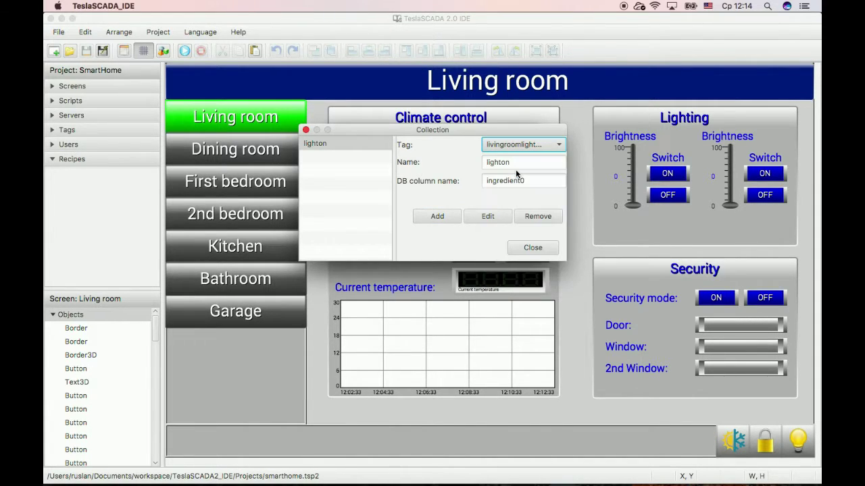
{"action": "left_click", "coordinate": [521, 163]}
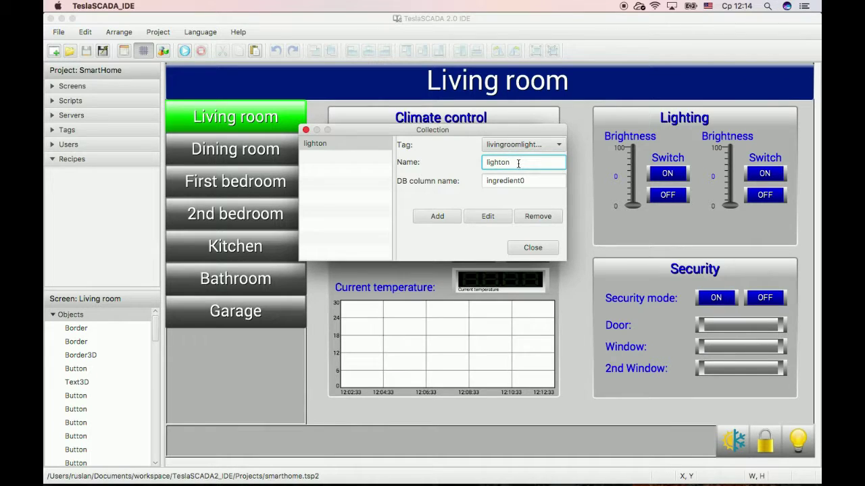
{"action": "type", "text": "2"}
{"action": "left_click", "coordinate": [531, 181]}
{"action": "type", "text": "1"}
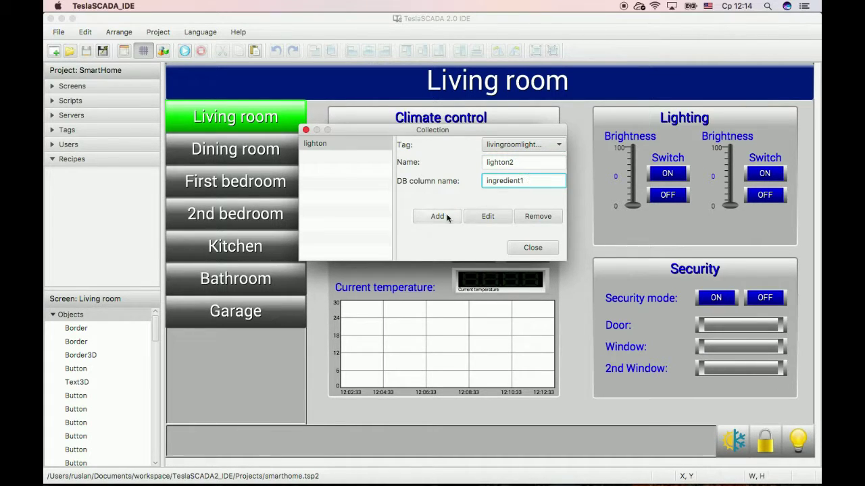
{"action": "left_click", "coordinate": [443, 217]}
Step: Add an ingredient named bright, linked to the livroombright tag with DB column ingredient2
{"action": "left_click", "coordinate": [523, 145]}
{"action": "left_click", "coordinate": [527, 187]}
{"action": "left_click", "coordinate": [518, 163]}
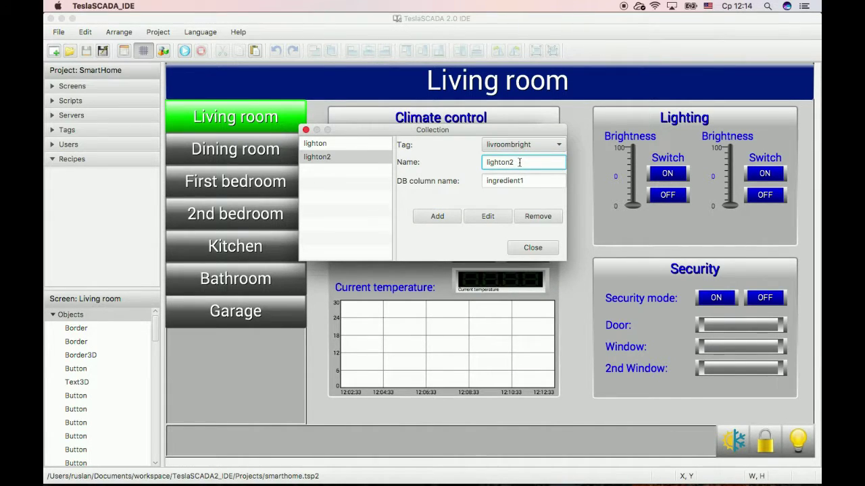
{"action": "key", "text": "BackSpace"}
{"action": "key", "text": "BackSpace"}
{"action": "key", "text": "BackSpace"}
{"action": "key", "text": "BackSpace"}
{"action": "key", "text": "BackSpace"}
{"action": "key", "text": "BackSpace"}
{"action": "key", "text": "BackSpace"}
{"action": "key", "text": "BackSpace"}
{"action": "type", "text": "blight"}
{"action": "left_click", "coordinate": [529, 179]}
{"action": "key", "text": "BackSpace"}
{"action": "type", "text": "2"}
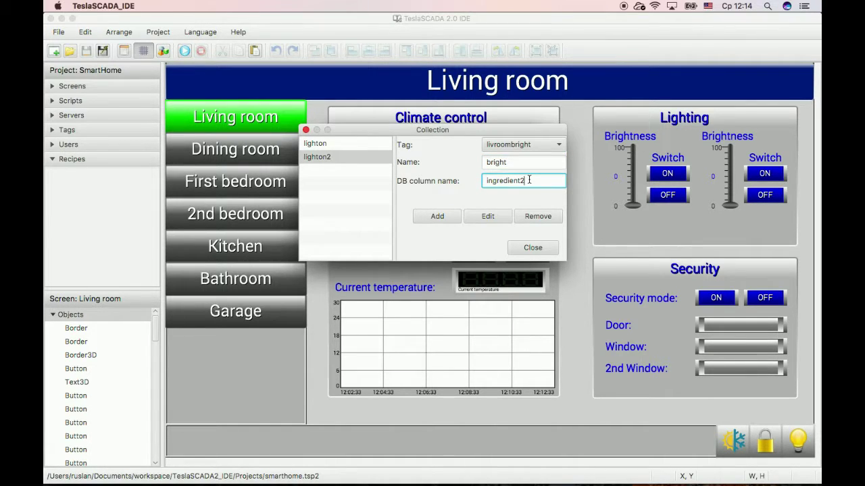
{"action": "left_click", "coordinate": [439, 217]}
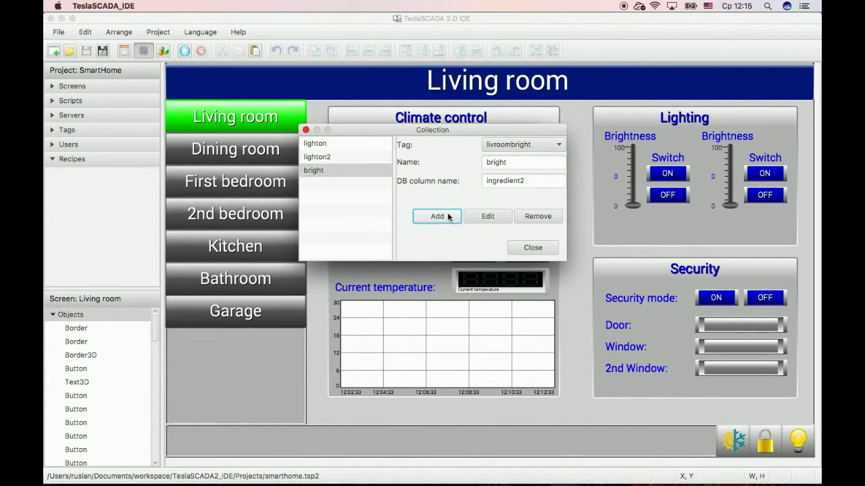
Step: Add an ingredient named bright2 for the livroombright2 tag with DB column ingredient3, and confirm the LightScenario recipe
{"action": "left_click", "coordinate": [523, 144]}
{"action": "left_click", "coordinate": [523, 197]}
{"action": "left_click", "coordinate": [508, 162]}
{"action": "left_click", "coordinate": [533, 181]}
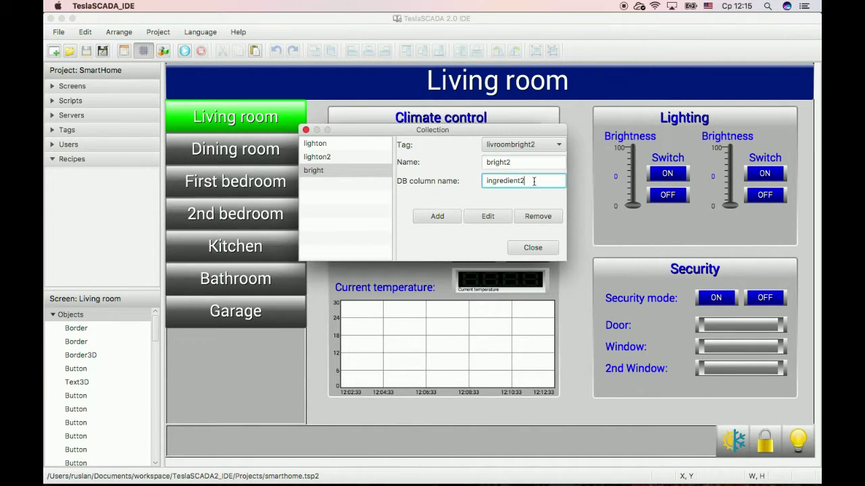
{"action": "left_click", "coordinate": [437, 216]}
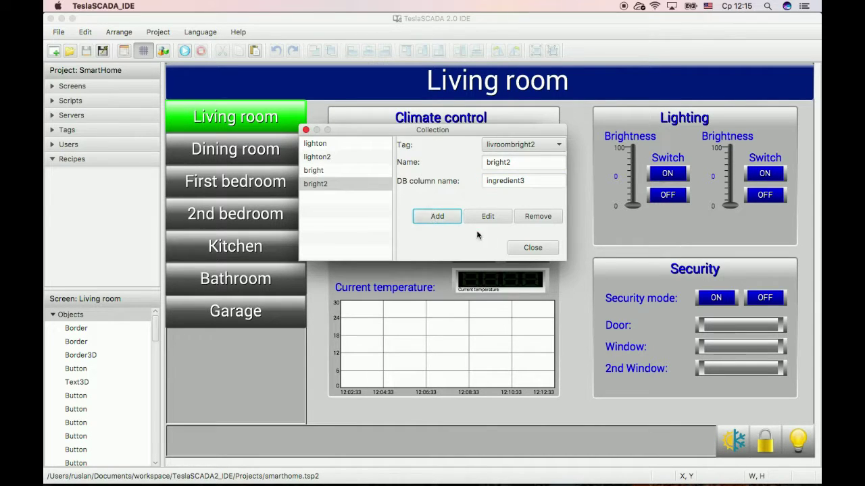
{"action": "left_click", "coordinate": [525, 247]}
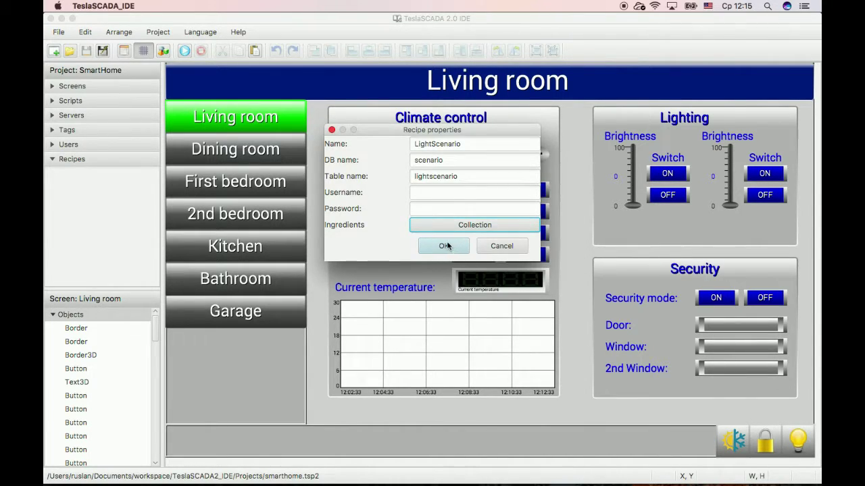
{"action": "left_click", "coordinate": [453, 247]}
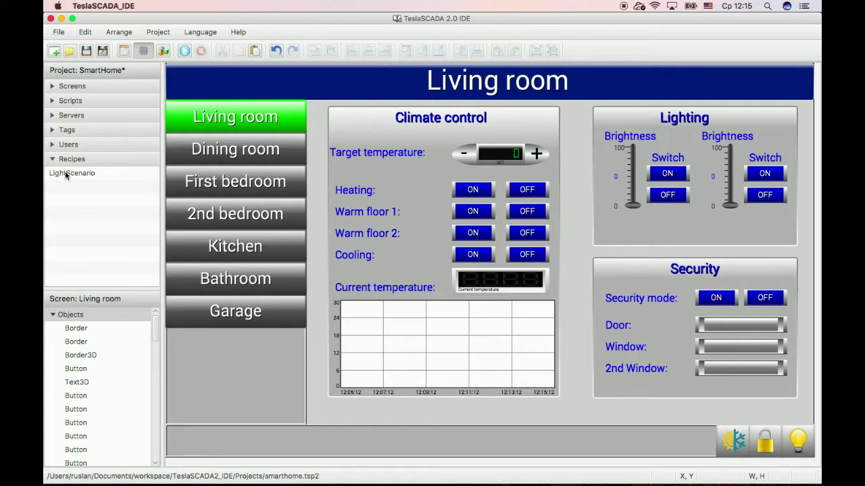
Step: Open the Lighting screen and place a recipe table of about 330 by 170 inside the Living room panel
{"action": "left_click", "coordinate": [70, 86]}
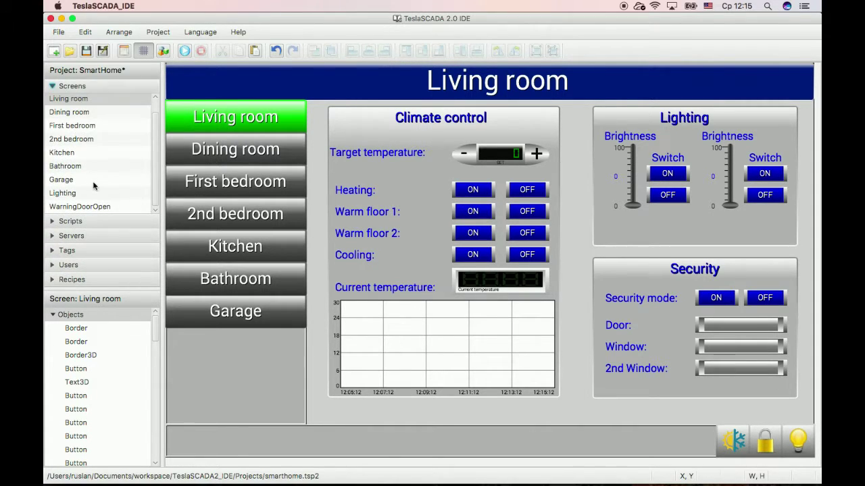
{"action": "double_click", "coordinate": [73, 193]}
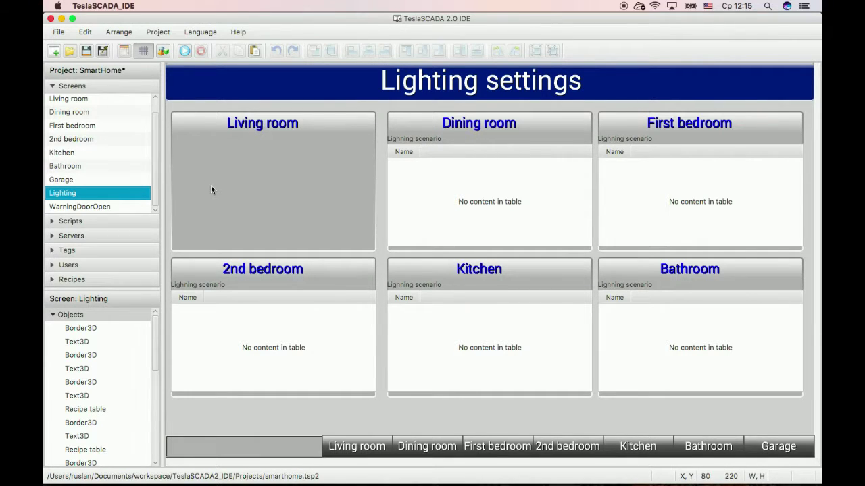
{"action": "right_click", "coordinate": [210, 173]}
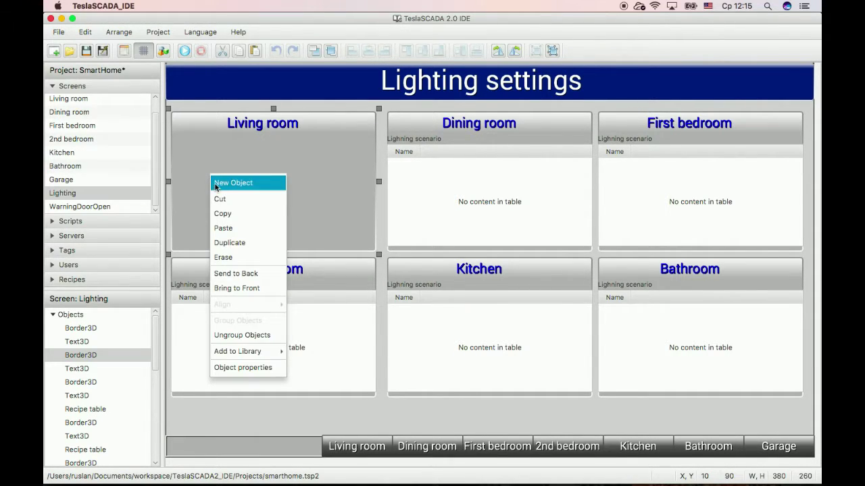
{"action": "left_click", "coordinate": [215, 182]}
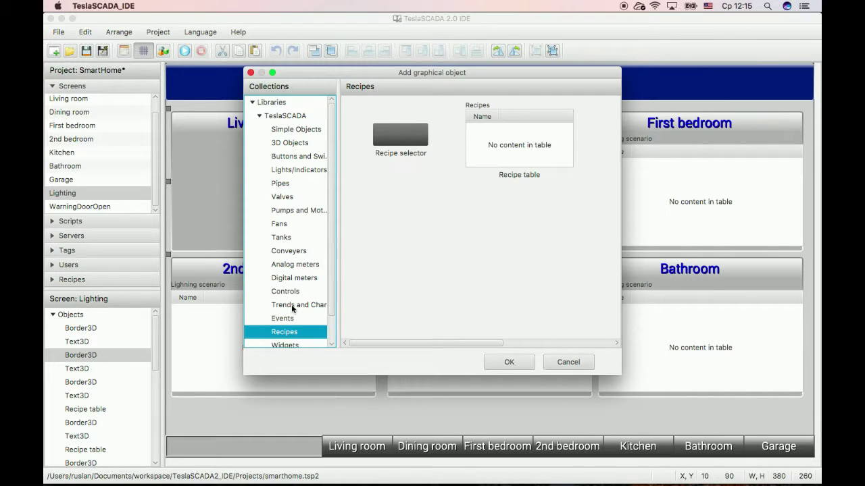
{"action": "double_click", "coordinate": [501, 139]}
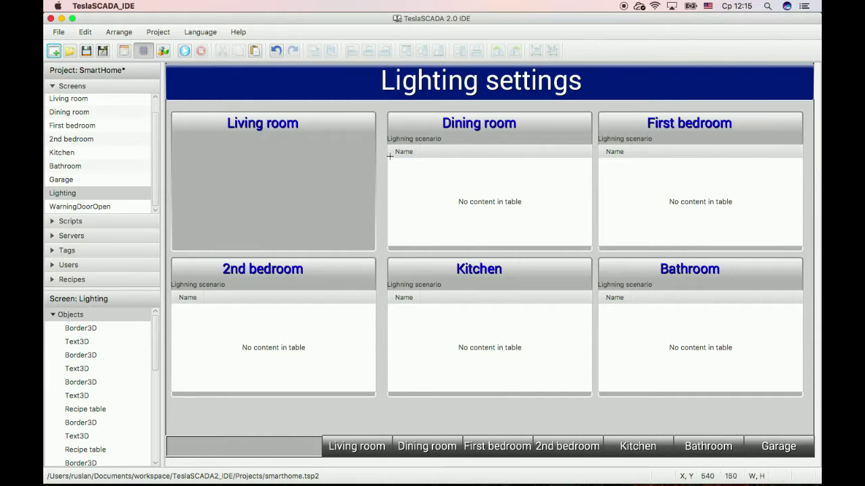
{"action": "left_click", "coordinate": [239, 166]}
{"action": "left_click_drag", "start_coordinate": [272, 197], "coordinate": [229, 181]}
{"action": "left_click_drag", "start_coordinate": [306, 181], "coordinate": [374, 181]}
{"action": "left_click_drag", "start_coordinate": [281, 215], "coordinate": [264, 198]}
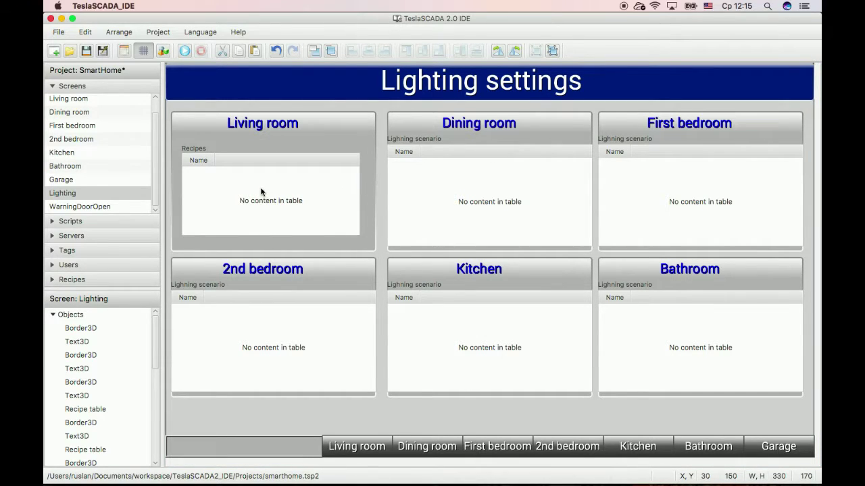
Step: Link the Living room recipe table to the LightScenario recipe and set its other column width to 80
{"action": "double_click", "coordinate": [261, 192]}
{"action": "left_click", "coordinate": [454, 147]}
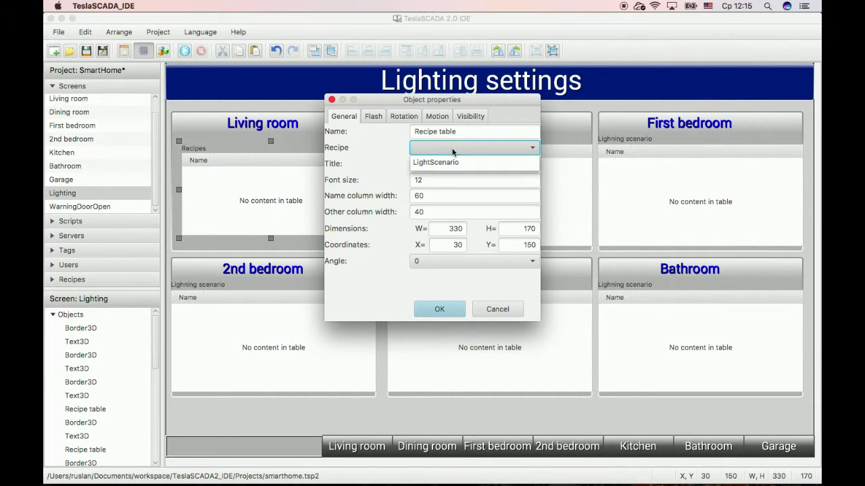
{"action": "left_click", "coordinate": [443, 162]}
{"action": "left_click", "coordinate": [432, 211]}
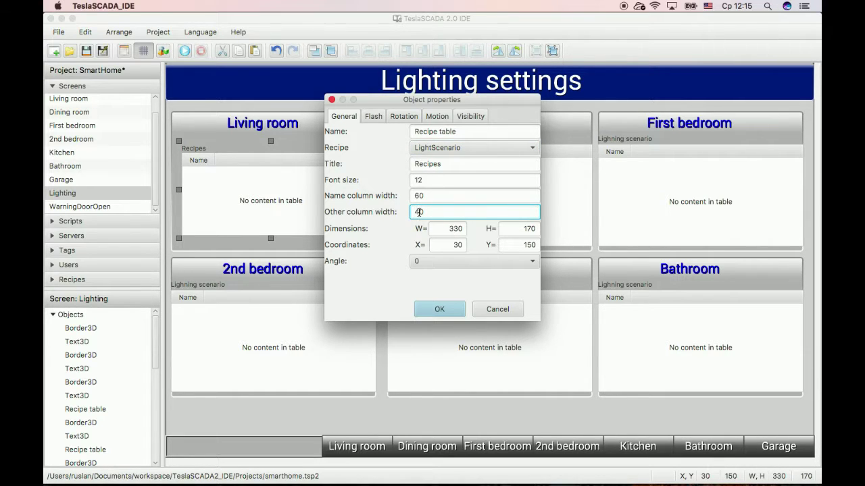
{"action": "left_click", "coordinate": [419, 211]}
{"action": "key", "text": "BackSpace"}
{"action": "type", "text": "8"}
{"action": "left_click", "coordinate": [436, 308]}
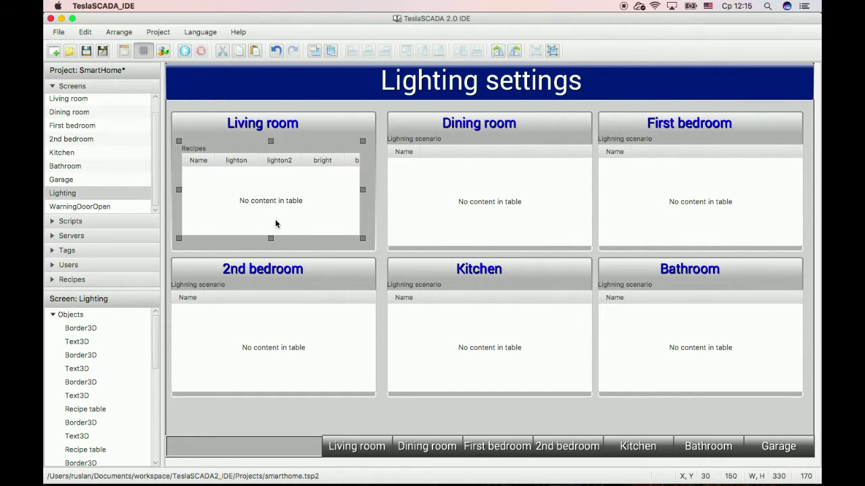
Step: Enlarge the recipe table to about 380 by 230 so it fills the Living room panel below the heading
{"action": "left_click_drag", "start_coordinate": [362, 189], "coordinate": [381, 188]}
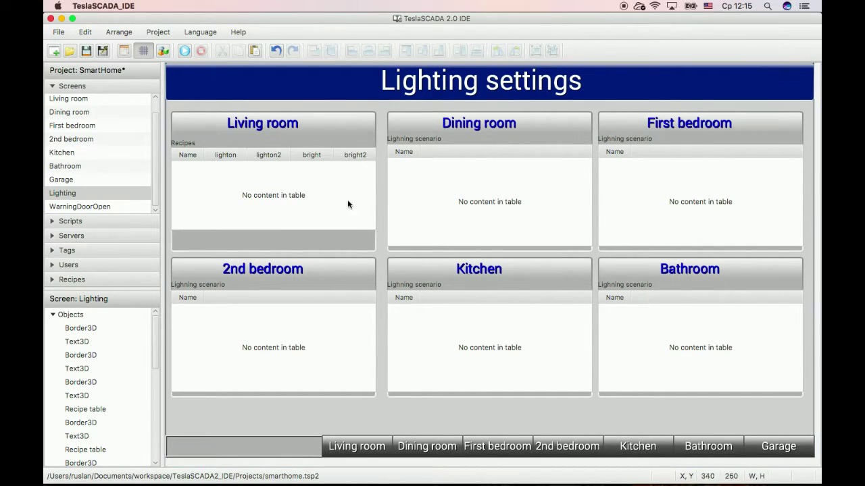
{"action": "left_click_drag", "start_coordinate": [274, 230], "coordinate": [275, 257]}
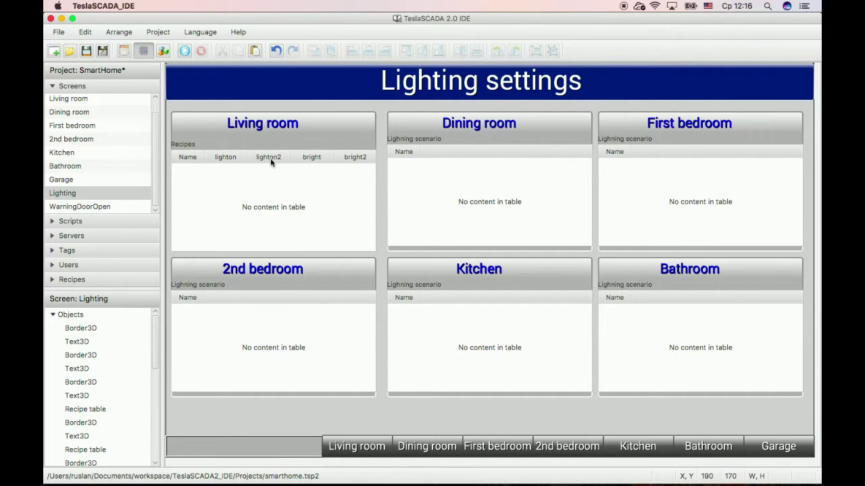
{"action": "left_click_drag", "start_coordinate": [273, 136], "coordinate": [271, 123]}
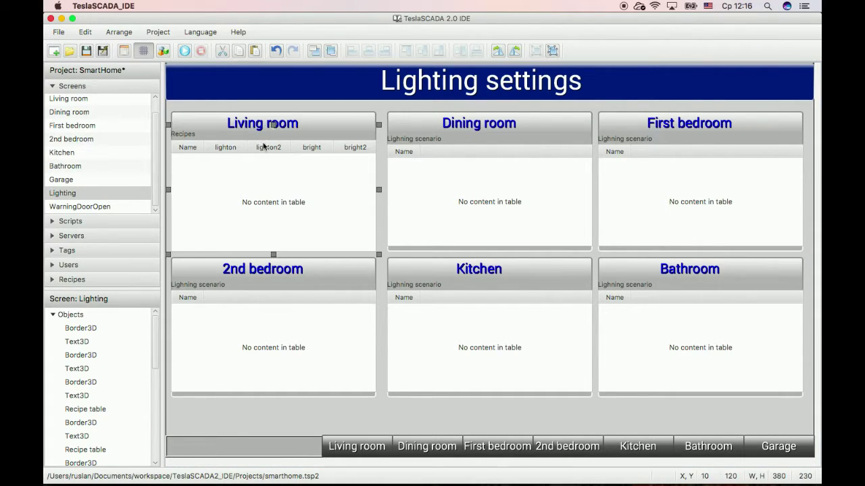
Step: Set the title of the Living room recipe table to "Lighting scenario"
{"action": "double_click", "coordinate": [264, 147]}
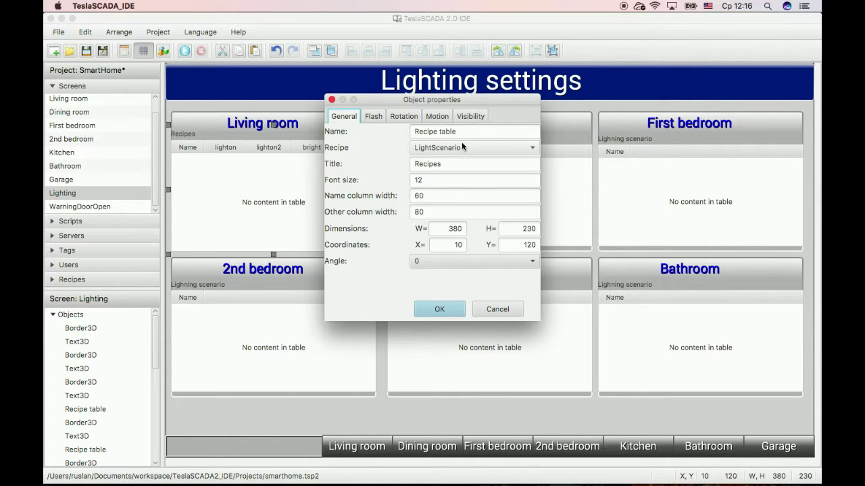
{"action": "left_click", "coordinate": [443, 164]}
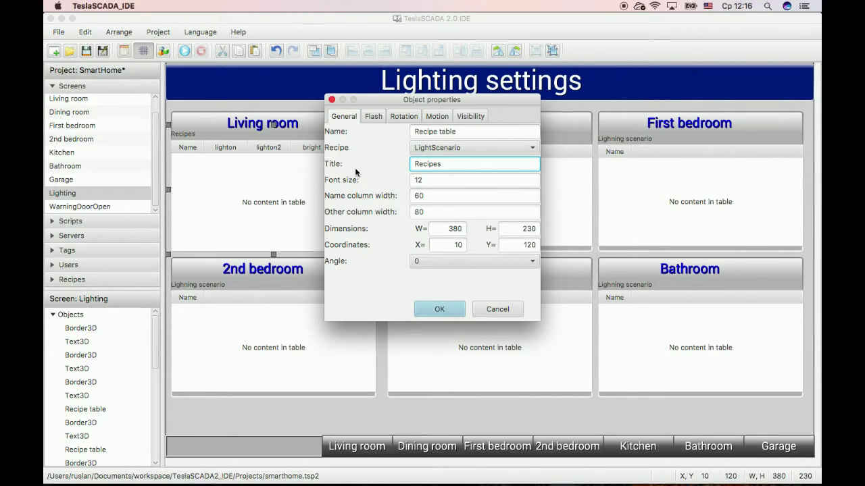
{"action": "double_click", "coordinate": [450, 164]}
{"action": "type", "text": "Lighting scenario"}
{"action": "left_click", "coordinate": [427, 313]}
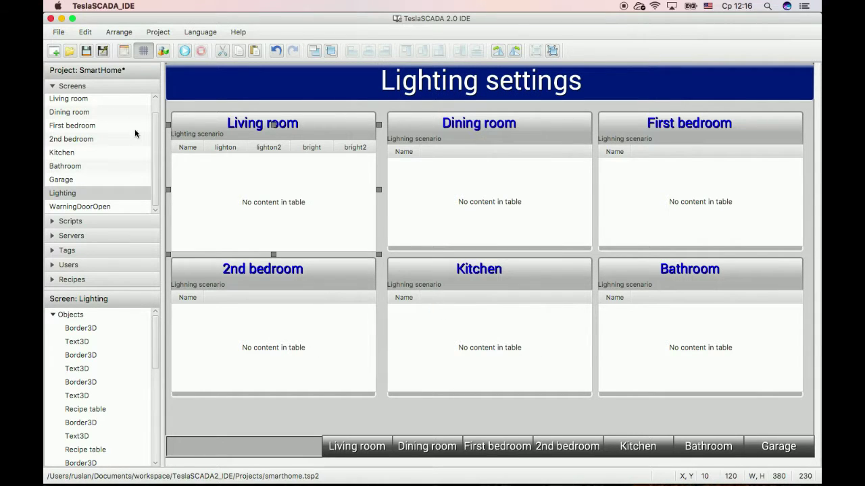
Step: Open the Living room screen and place a recipe selector of about 180 by 30 below the switches in the Lighting panel
{"action": "left_click", "coordinate": [81, 100]}
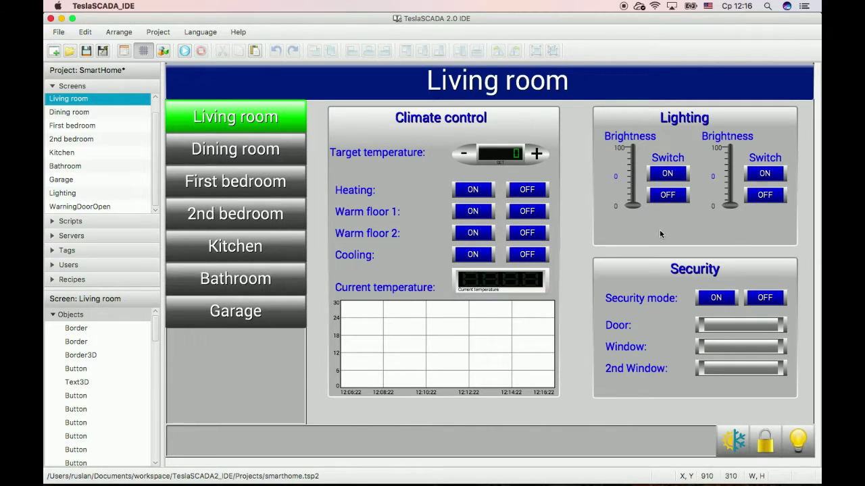
{"action": "right_click", "coordinate": [655, 228]}
{"action": "left_click", "coordinate": [662, 234]}
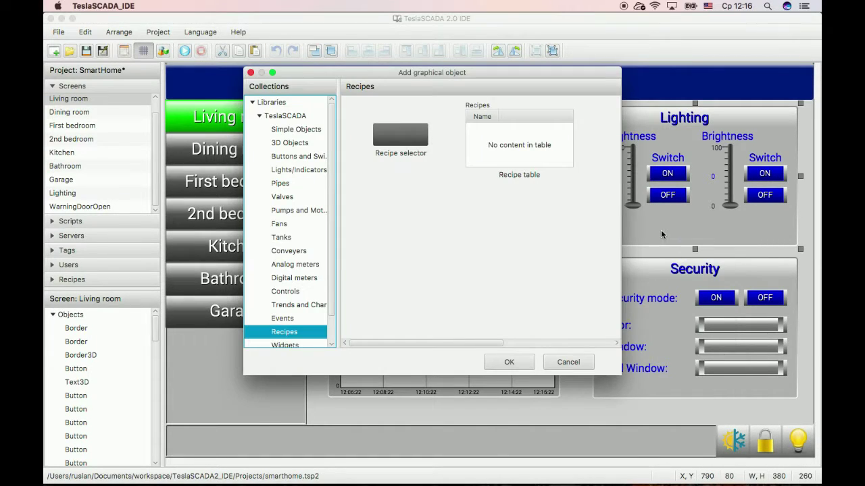
{"action": "left_click", "coordinate": [390, 140]}
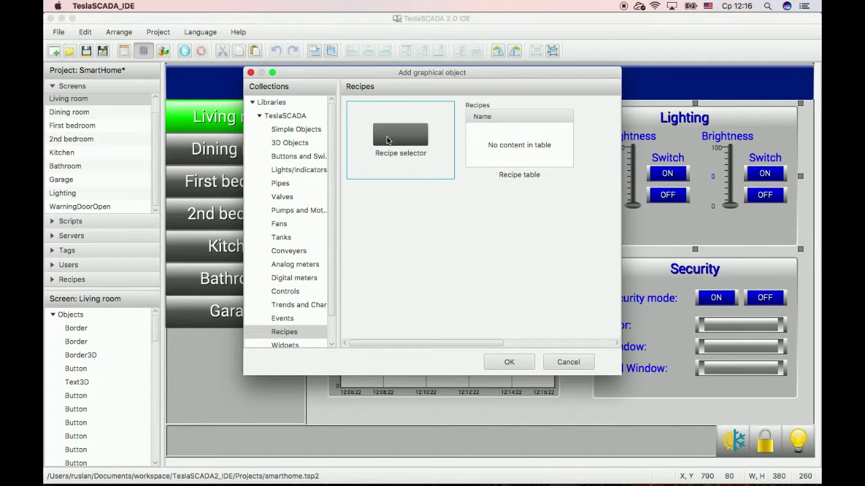
{"action": "double_click", "coordinate": [387, 140]}
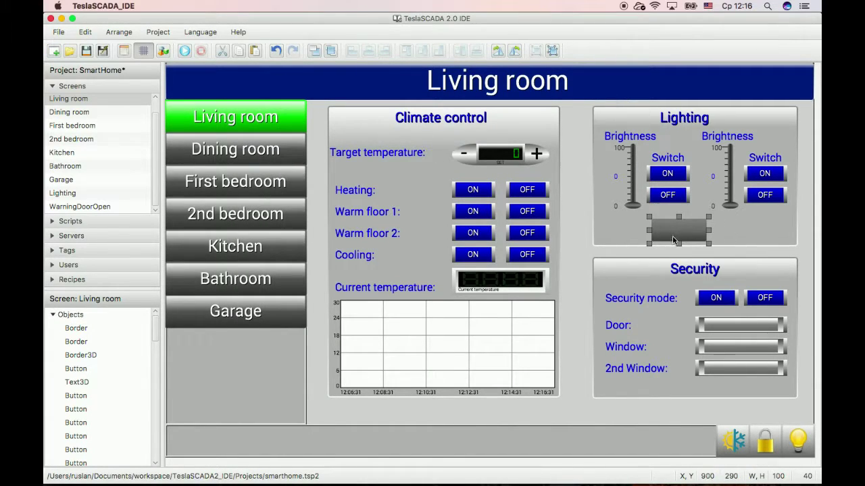
{"action": "left_click_drag", "start_coordinate": [708, 229], "coordinate": [752, 230]}
{"action": "left_click_drag", "start_coordinate": [699, 217], "coordinate": [698, 233]}
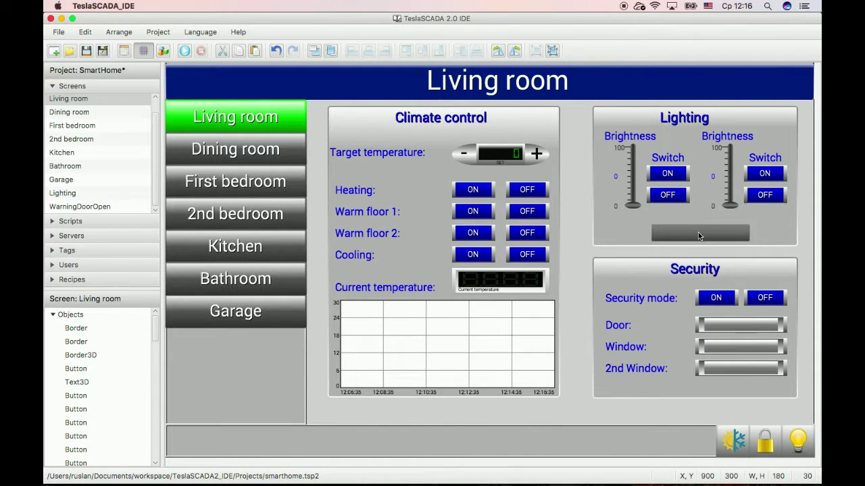
Step: Link the recipe selector in the Lighting panel to the LightScenario recipe
{"action": "double_click", "coordinate": [698, 233]}
{"action": "left_click", "coordinate": [480, 127]}
{"action": "left_click", "coordinate": [471, 145]}
{"action": "left_click", "coordinate": [462, 341]}
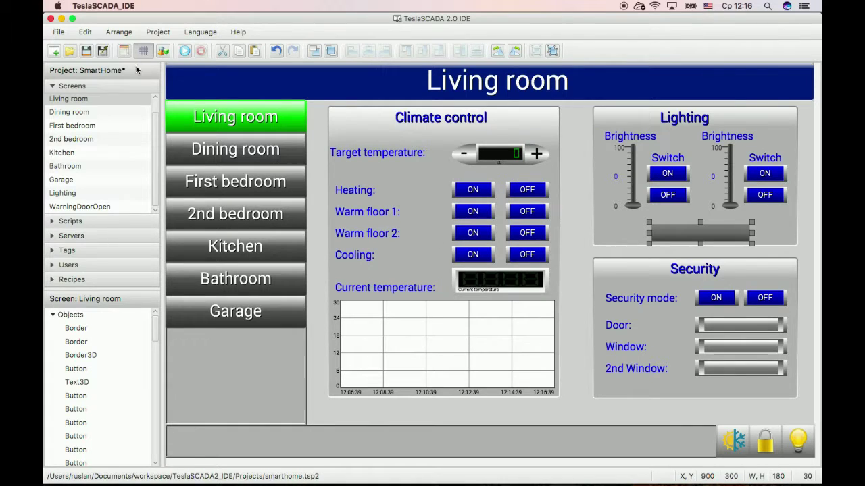
Step: Duplicate the Lighting heading, centre the copy just above the recipe selector, and change its text to "Light scenario:"
{"action": "right_click", "coordinate": [682, 125]}
{"action": "left_click_drag", "start_coordinate": [685, 132], "coordinate": [680, 222]}
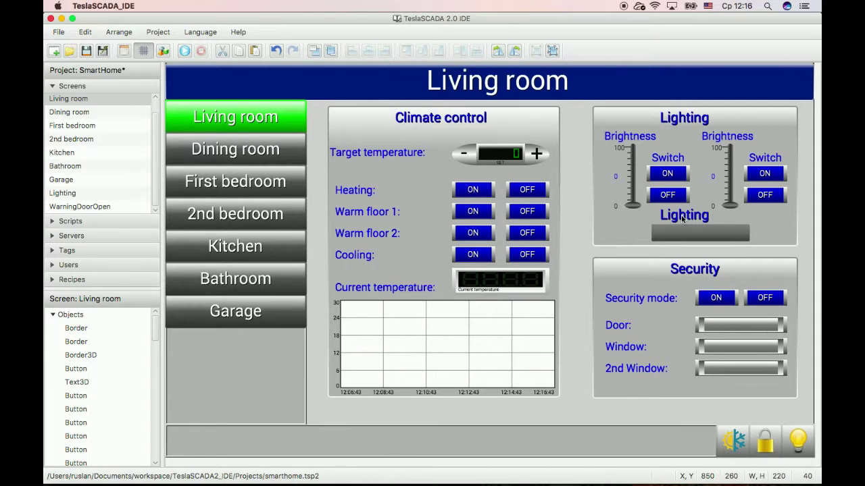
{"action": "double_click", "coordinate": [683, 219]}
{"action": "left_click", "coordinate": [458, 130]}
{"action": "left_click_drag", "start_coordinate": [458, 131], "coordinate": [451, 132]}
{"action": "key", "text": "BackSpace"}
{"action": "type", "text": "sc"}
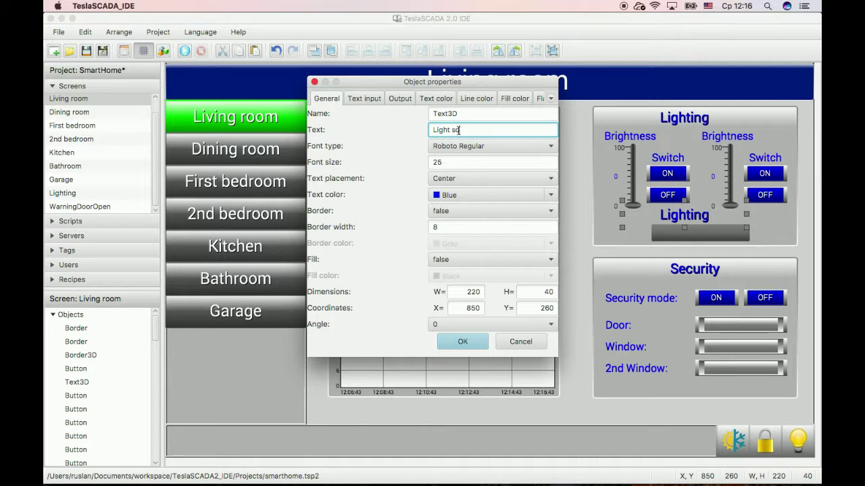
{"action": "type", "text": "enario:"}
{"action": "left_click", "coordinate": [462, 341]}
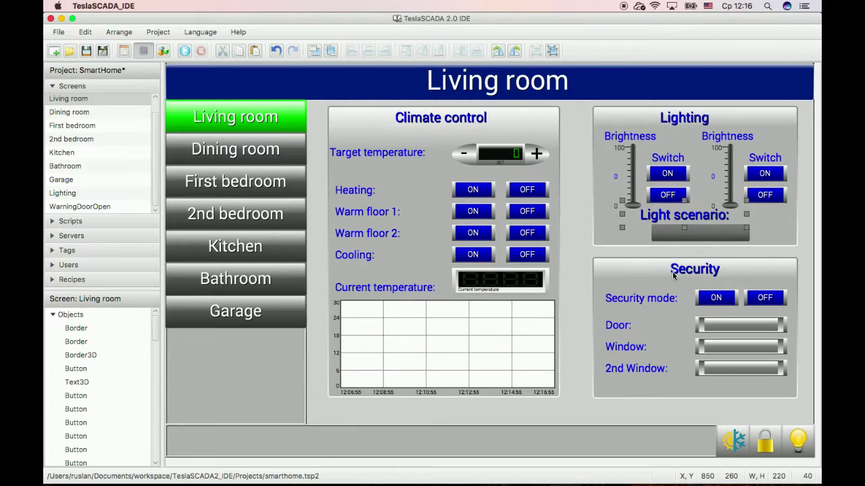
{"action": "left_click_drag", "start_coordinate": [677, 226], "coordinate": [692, 223]}
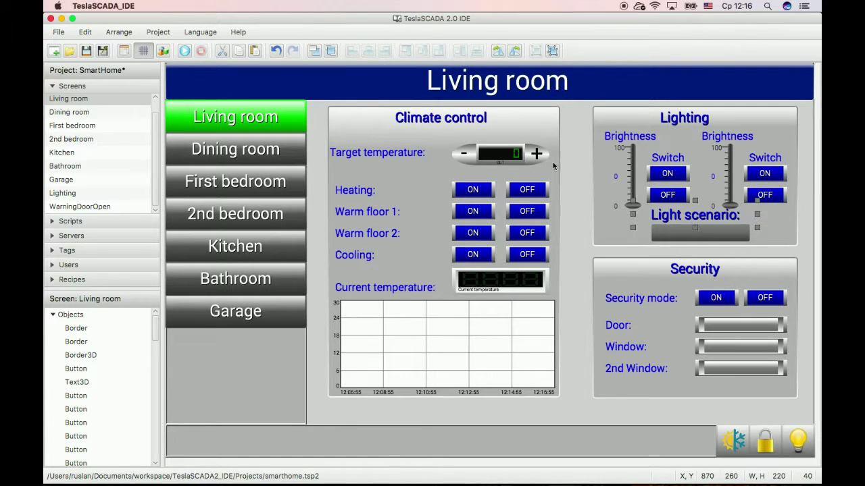
Step: Save the SmartHome project and switch to TeslaSCADA Runtime
{"action": "left_click", "coordinate": [87, 52]}
{"action": "mouse_move", "coordinate": [579, 484]}
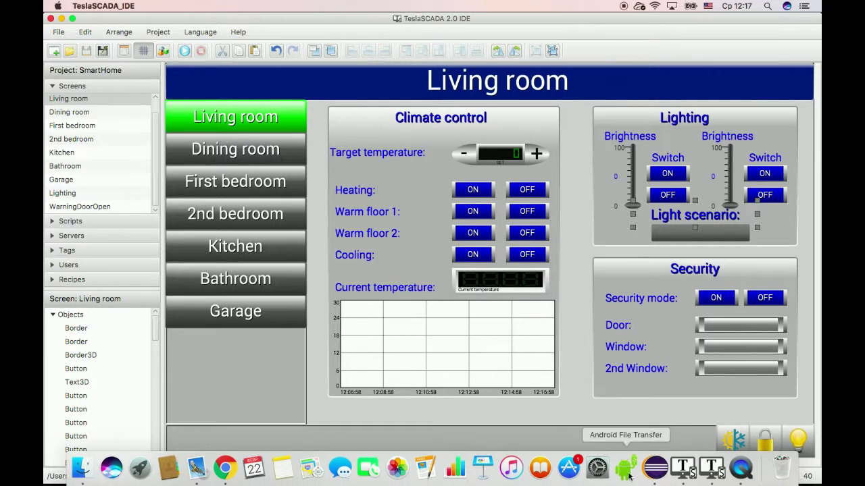
{"action": "left_click", "coordinate": [700, 465]}
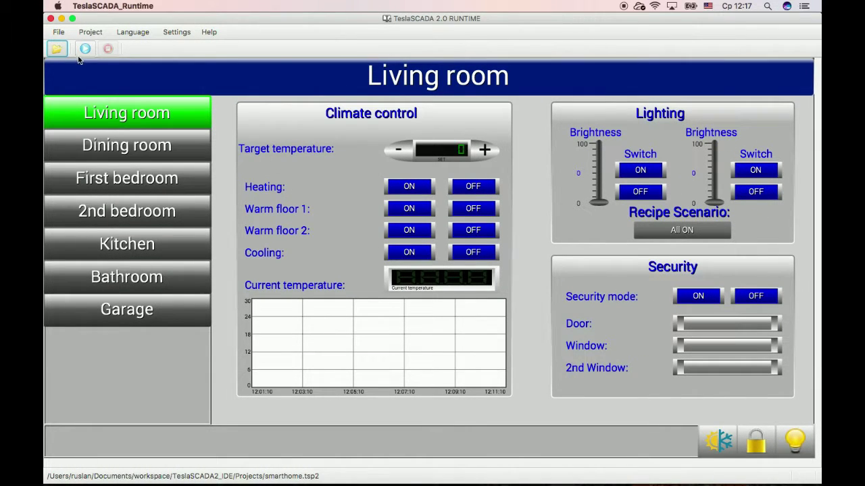
Step: Load the updated smarthome.tsp2 project from the Projects folder and start running it
{"action": "left_click", "coordinate": [58, 49]}
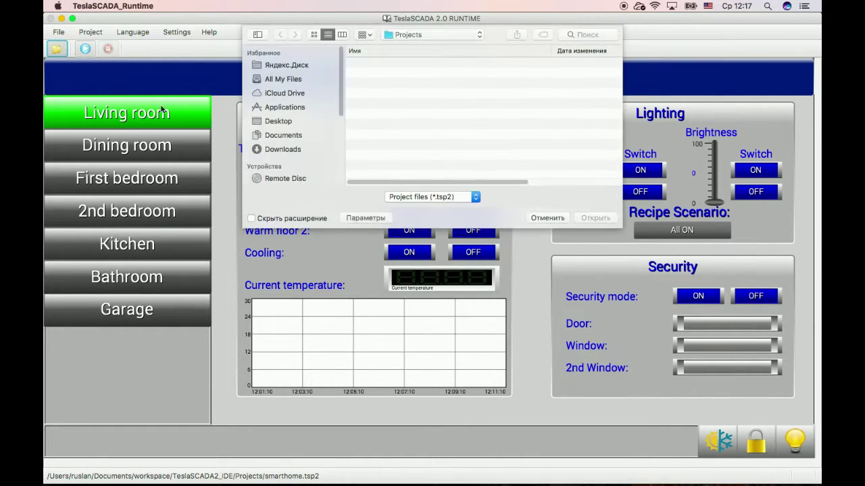
{"action": "left_click", "coordinate": [386, 65]}
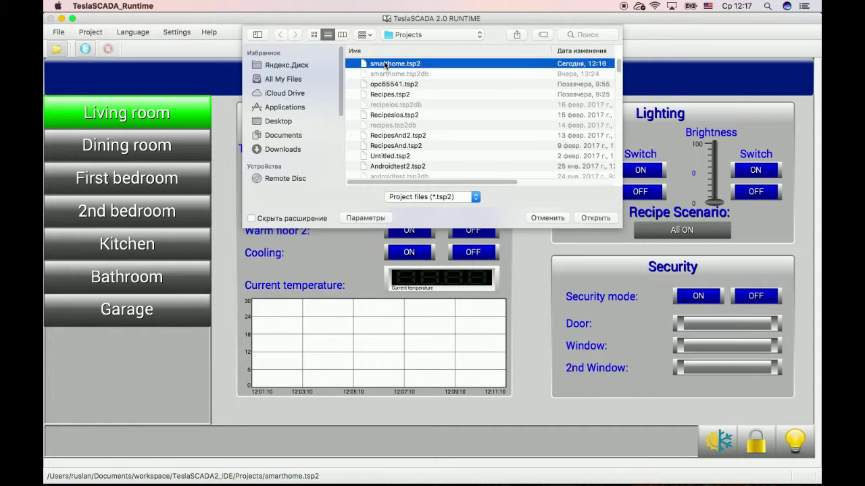
{"action": "double_click", "coordinate": [386, 64]}
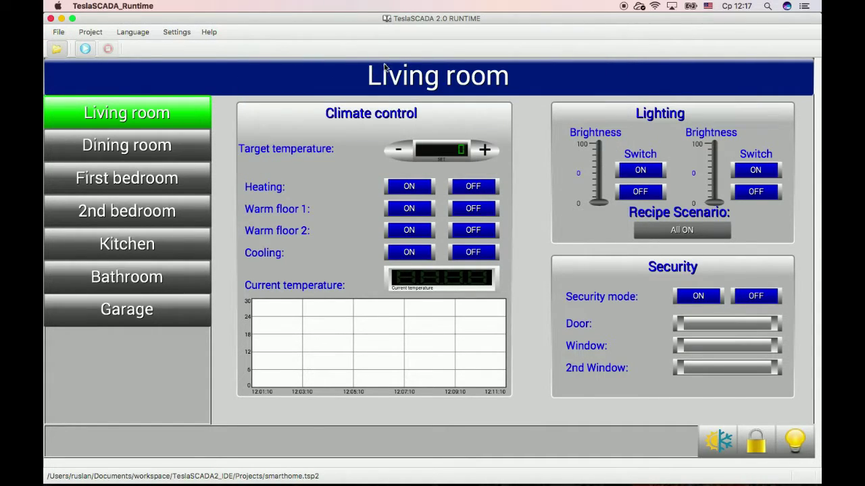
{"action": "left_click", "coordinate": [85, 50]}
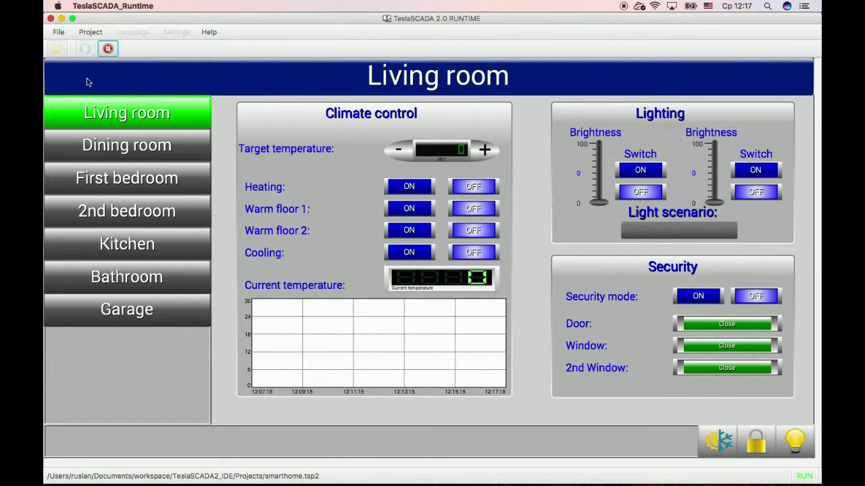
Step: On the Lighting settings screen, add a Living room scenario "All ON" with lighton 1, lighton2 1, bright 100 and bright2 100
{"action": "left_click", "coordinate": [801, 448]}
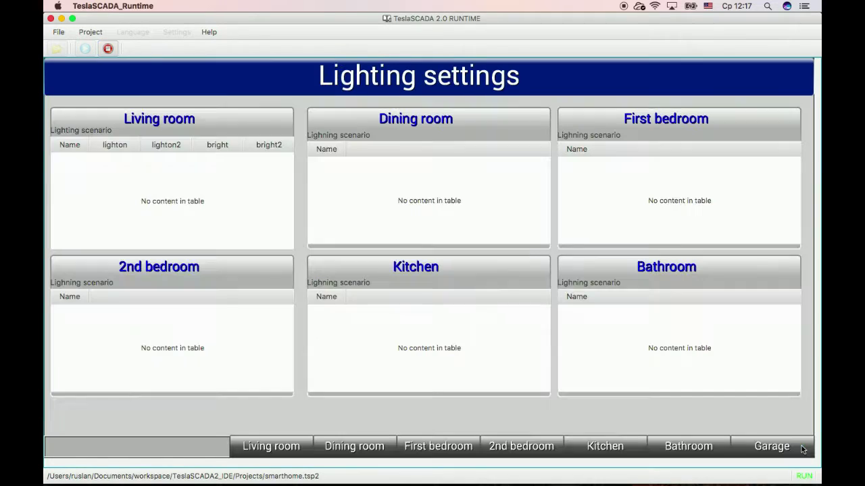
{"action": "right_click", "coordinate": [155, 179]}
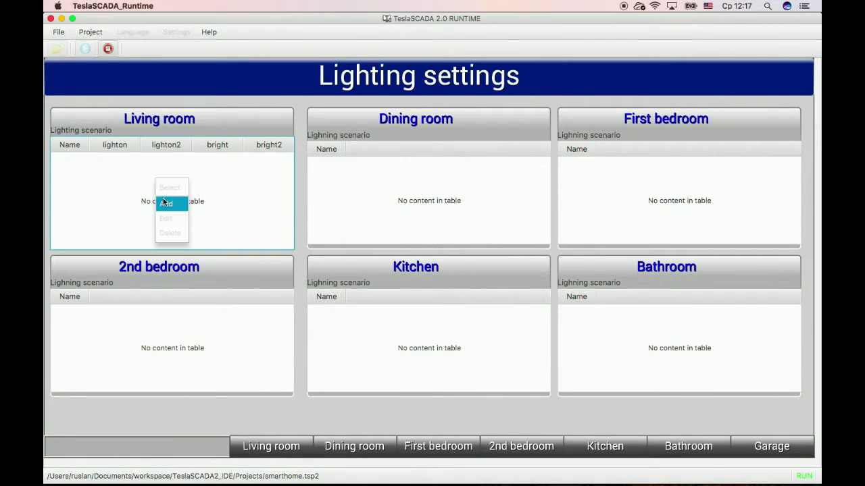
{"action": "left_click", "coordinate": [167, 203]}
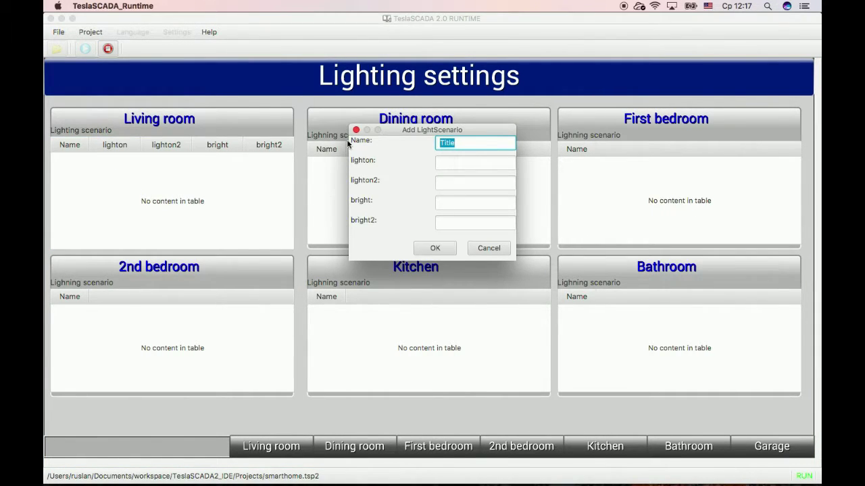
{"action": "type", "text": "All ON"}
{"action": "left_click", "coordinate": [439, 159]}
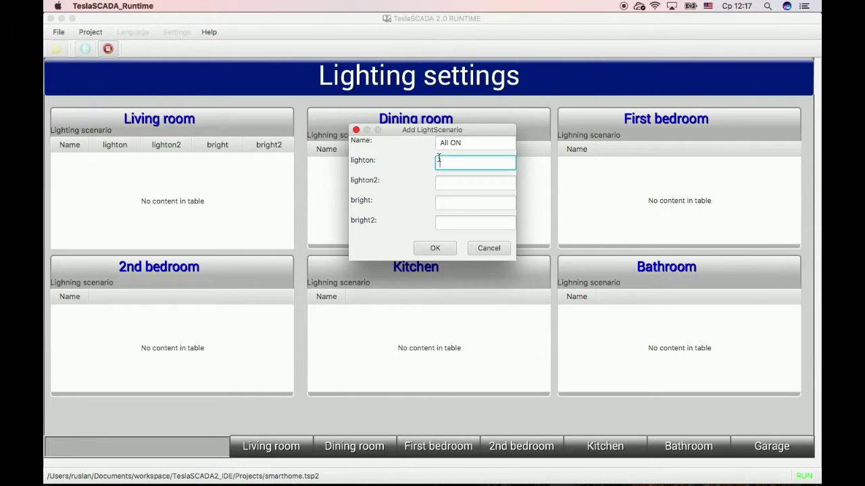
{"action": "type", "text": "1"}
{"action": "left_click", "coordinate": [443, 181]}
{"action": "type", "text": "1"}
{"action": "left_click", "coordinate": [443, 201]}
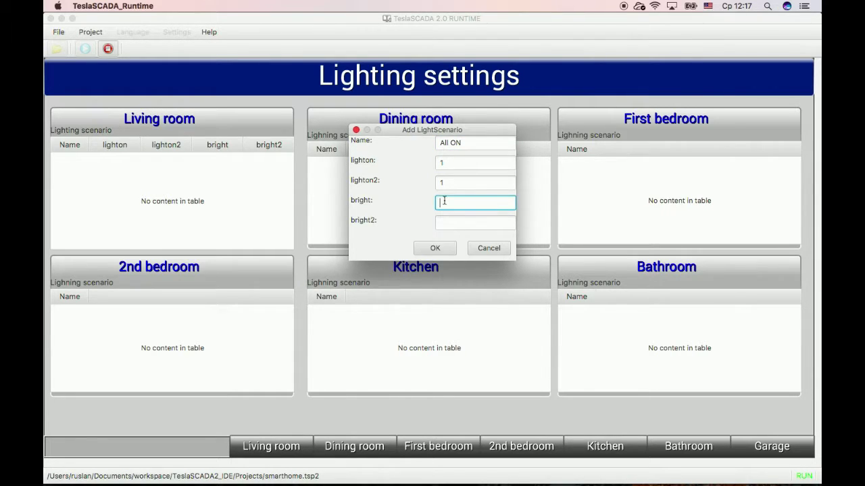
{"action": "type", "text": "100"}
{"action": "left_click", "coordinate": [456, 223]}
{"action": "type", "text": "100"}
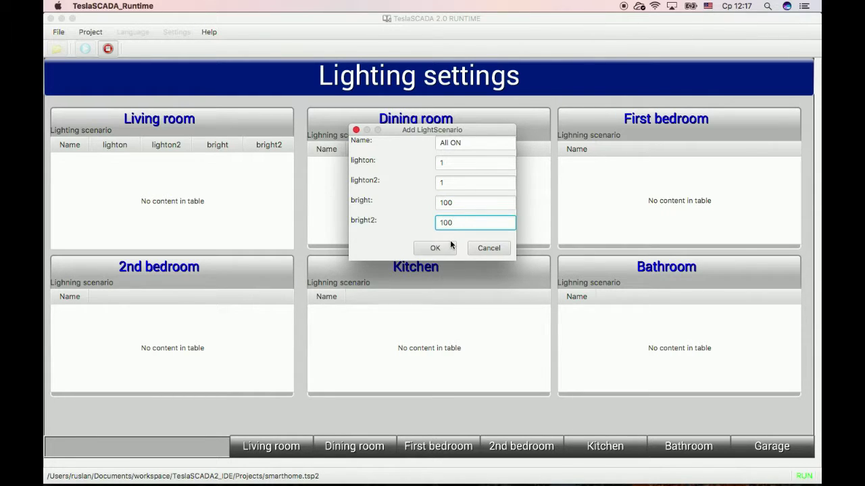
{"action": "left_click", "coordinate": [444, 247]}
Step: Add a second Living room scenario "All OFF" with lighton, lighton2, bright and bright2 all set to 0
{"action": "right_click", "coordinate": [184, 198]}
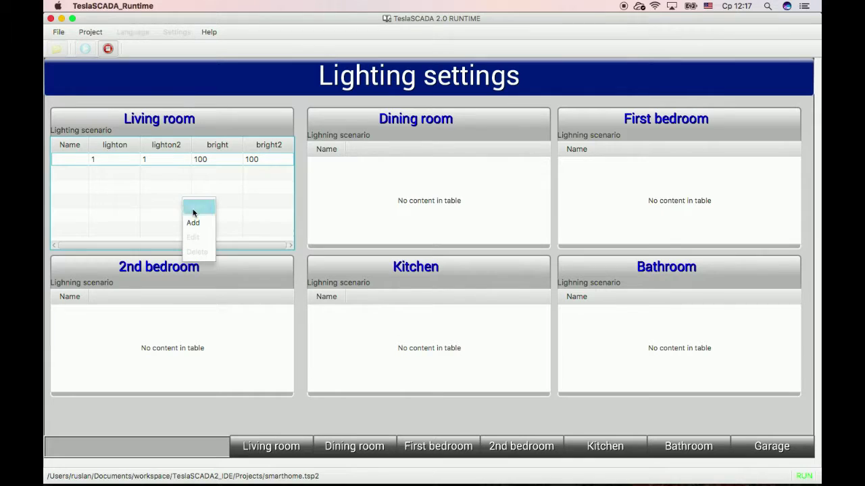
{"action": "left_click", "coordinate": [193, 222]}
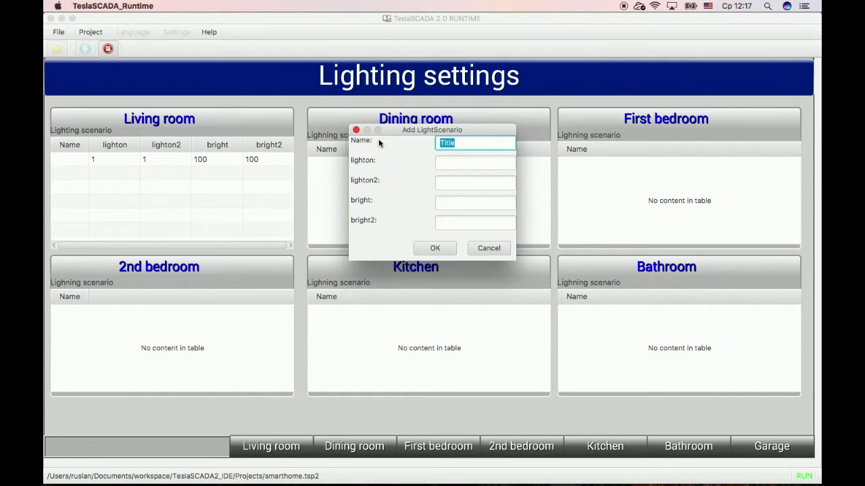
{"action": "type", "text": "All OFF"}
{"action": "left_click", "coordinate": [441, 162]}
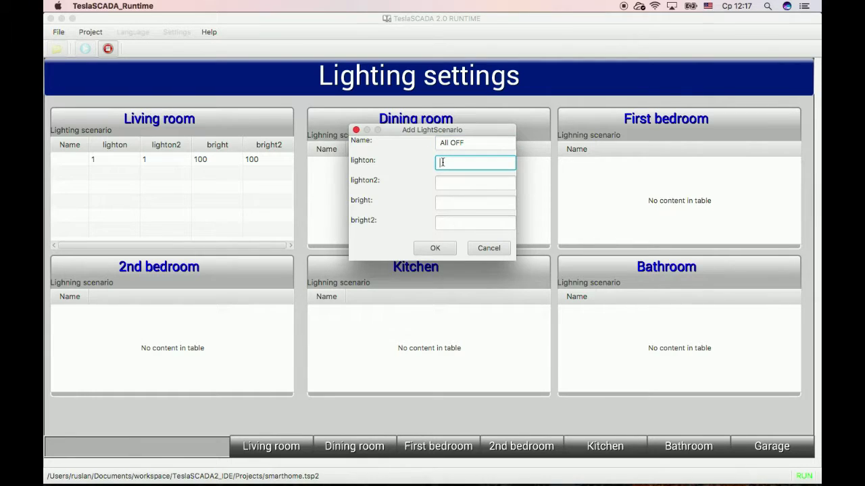
{"action": "left_click", "coordinate": [444, 184]}
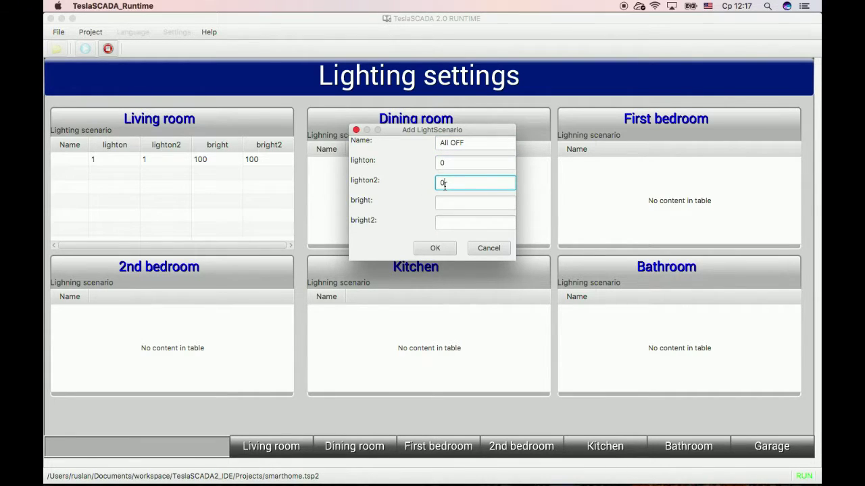
{"action": "left_click", "coordinate": [447, 204]}
{"action": "type", "text": "0"}
{"action": "left_click", "coordinate": [441, 217]}
{"action": "type", "text": "0"}
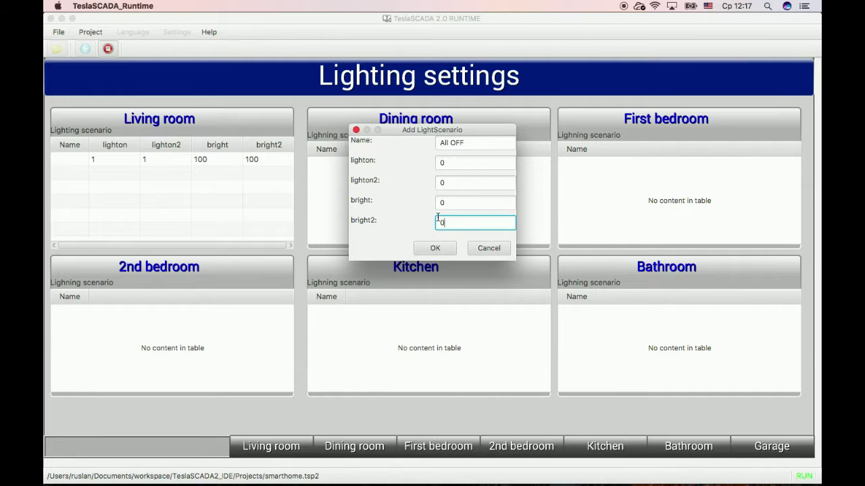
{"action": "left_click", "coordinate": [433, 248]}
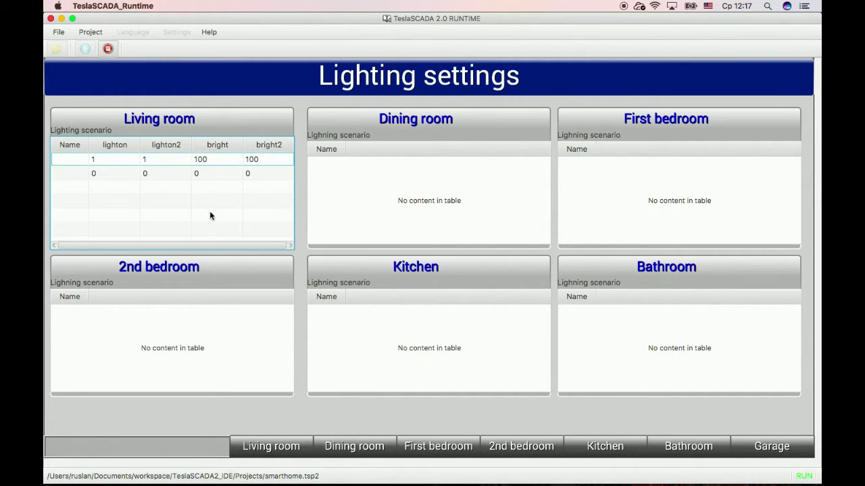
Step: Go to the Living room screen and choose All ON as its light scenario
{"action": "left_click", "coordinate": [283, 446]}
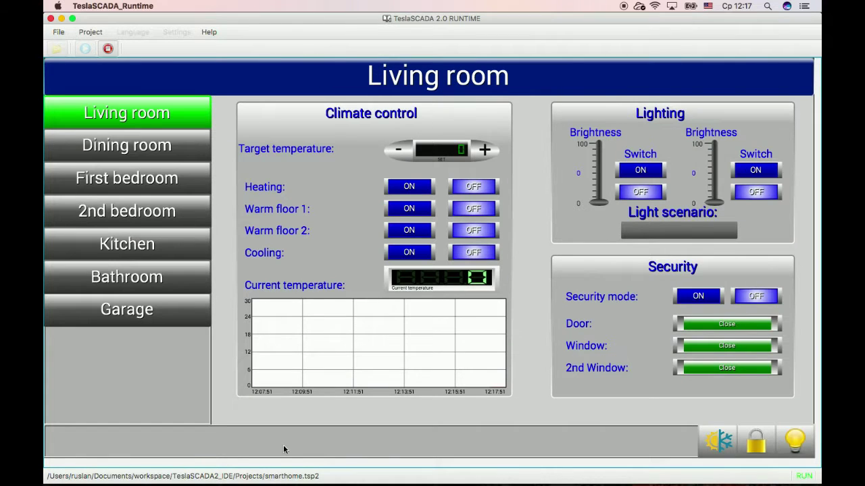
{"action": "left_click", "coordinate": [687, 231]}
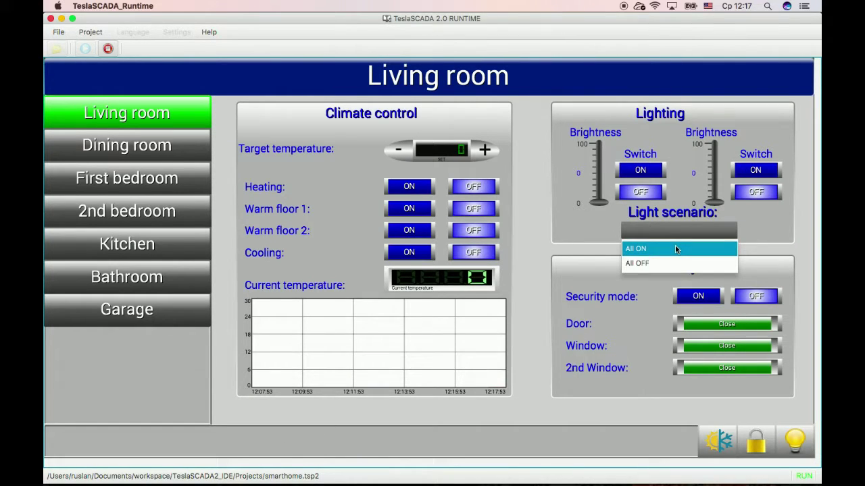
{"action": "left_click", "coordinate": [675, 249]}
{"action": "left_click", "coordinate": [448, 234]}
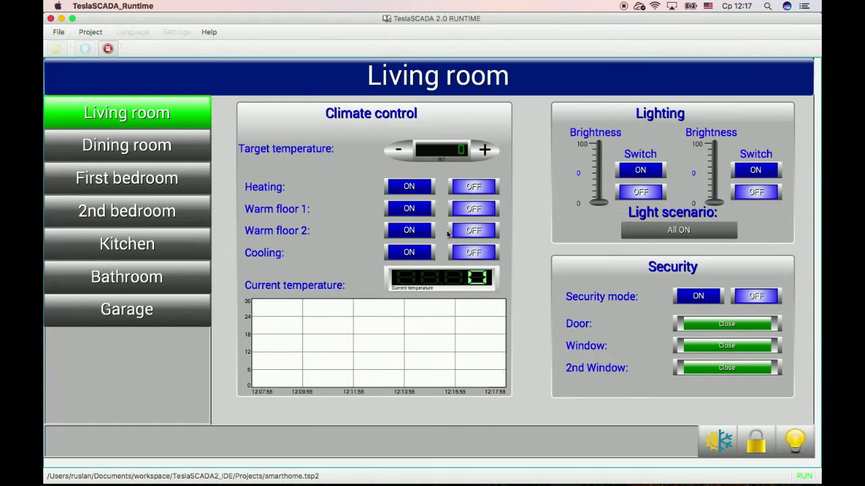